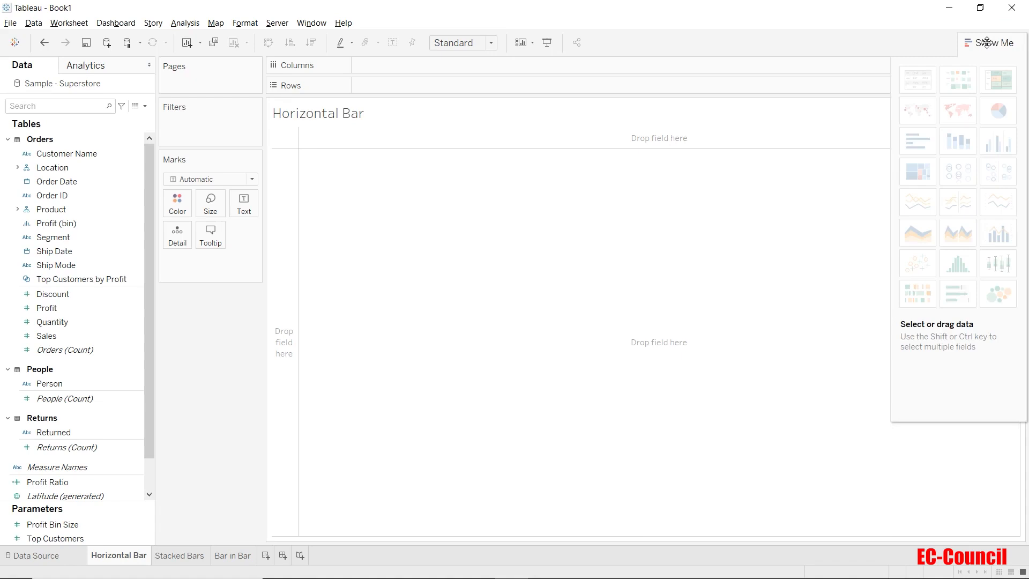
{"action": "mouse_move", "coordinate": [931, 143]}
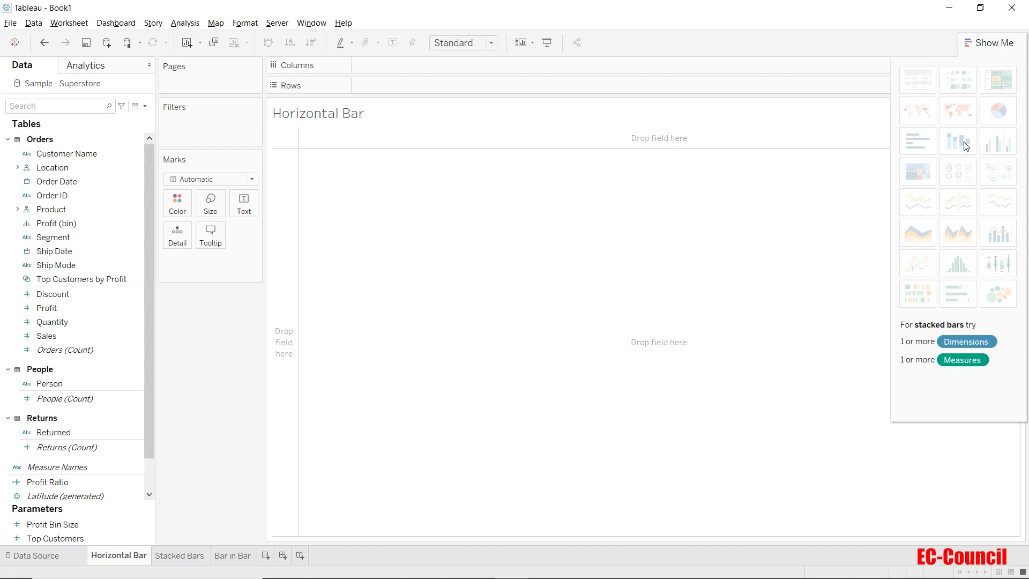
{"action": "left_click", "coordinate": [984, 43]}
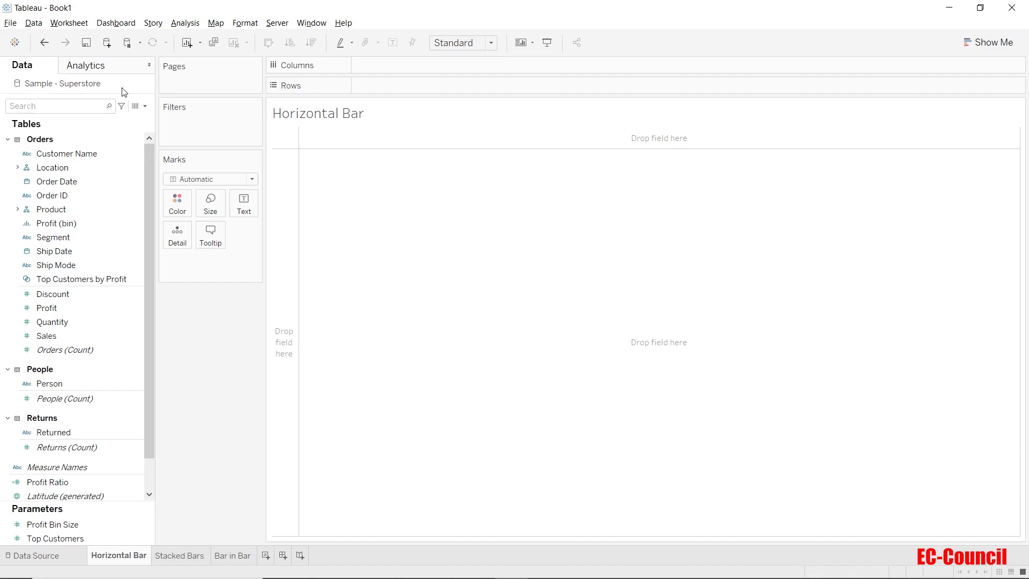
{"action": "left_click", "coordinate": [63, 333]}
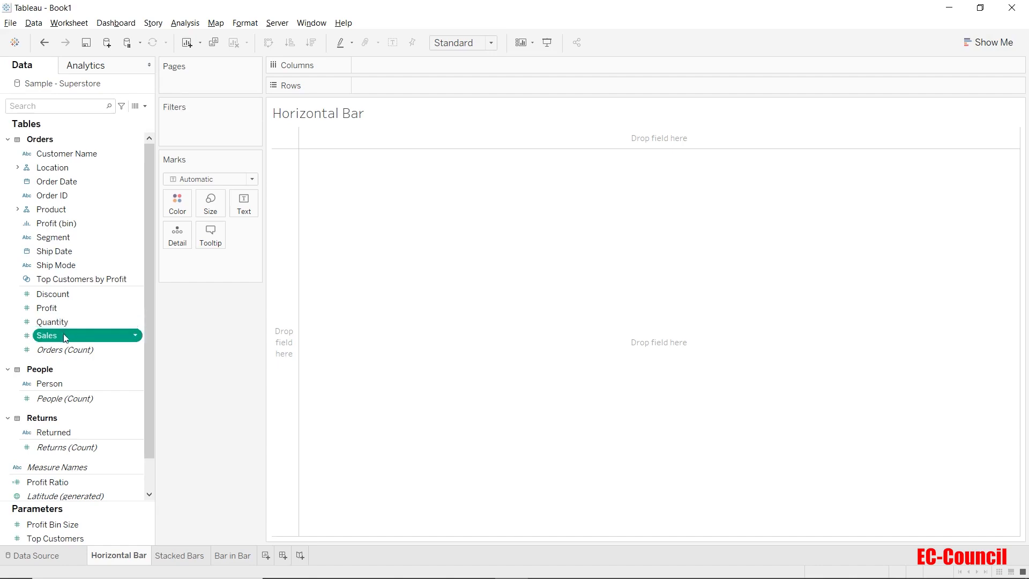
{"action": "left_click", "coordinate": [75, 236], "text": "ctrl"}
{"action": "left_click", "coordinate": [193, 315]}
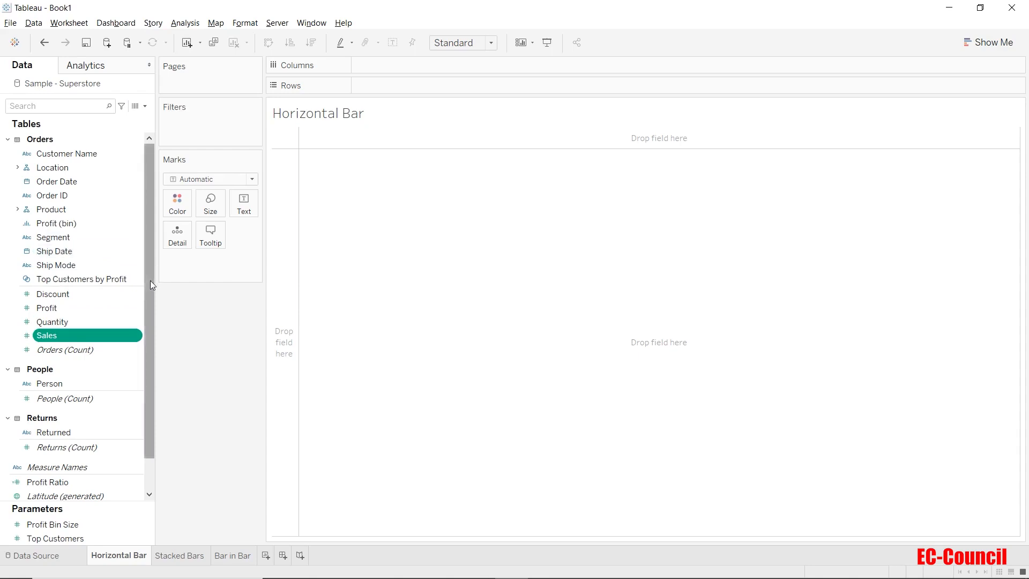
- Build a horizontal bar chart of Quantity by Segment with Show Me, and enlarge its bars
{"action": "left_click", "coordinate": [81, 236]}
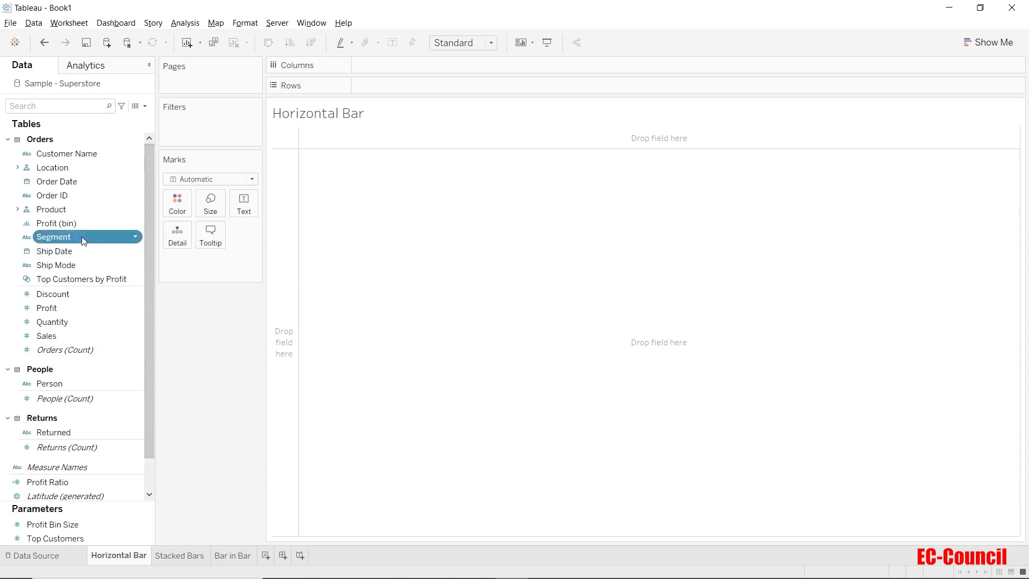
{"action": "left_click", "coordinate": [70, 318], "text": "ctrl"}
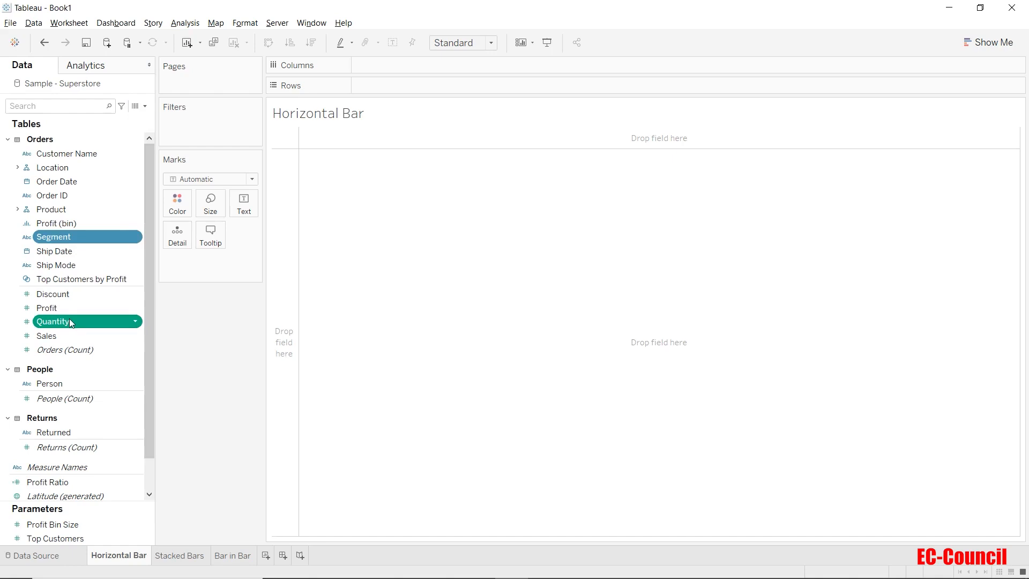
{"action": "left_click", "coordinate": [975, 47]}
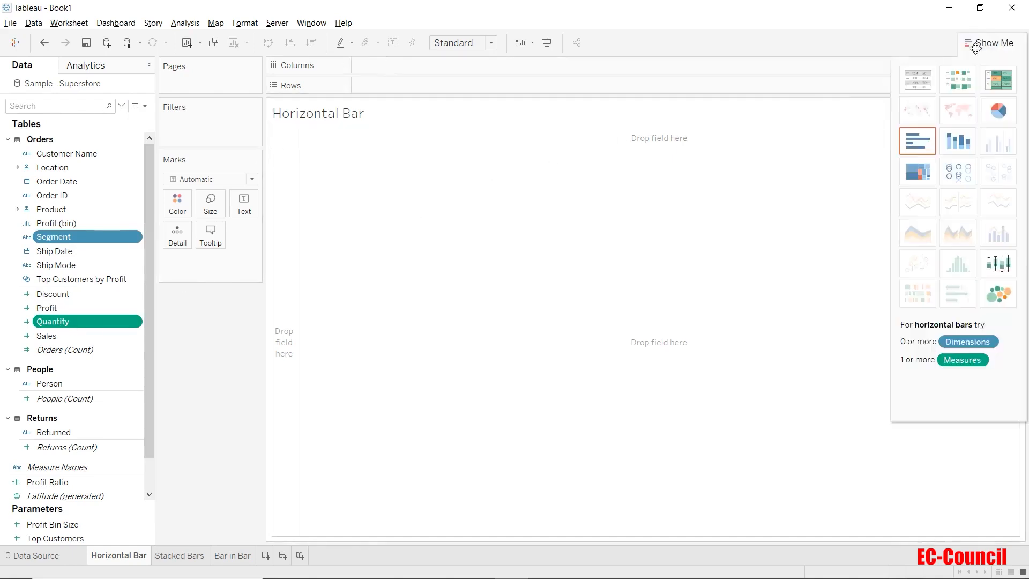
{"action": "left_click", "coordinate": [907, 146]}
{"action": "left_click", "coordinate": [986, 47]}
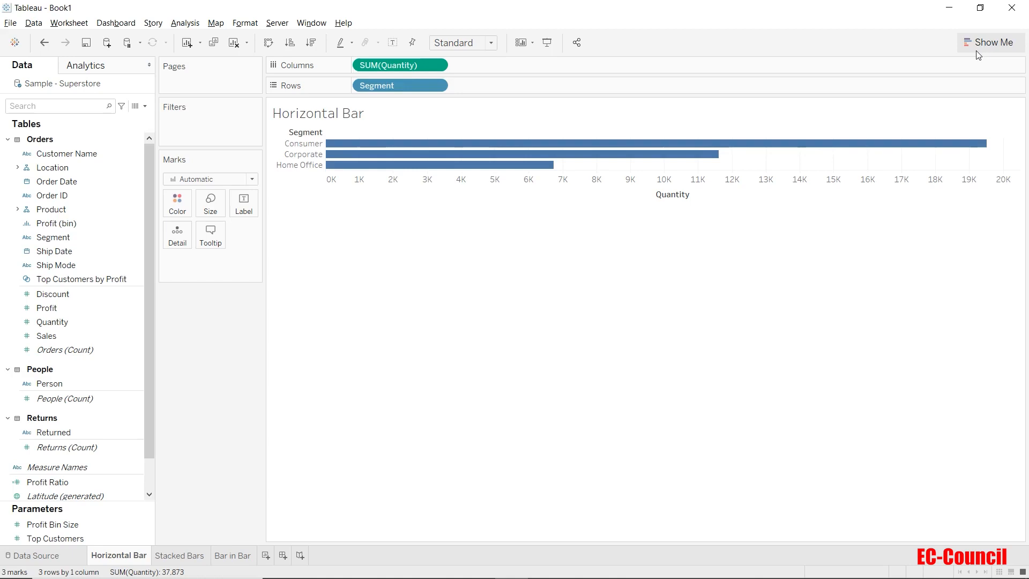
{"action": "left_click_drag", "start_coordinate": [312, 147], "coordinate": [340, 166]}
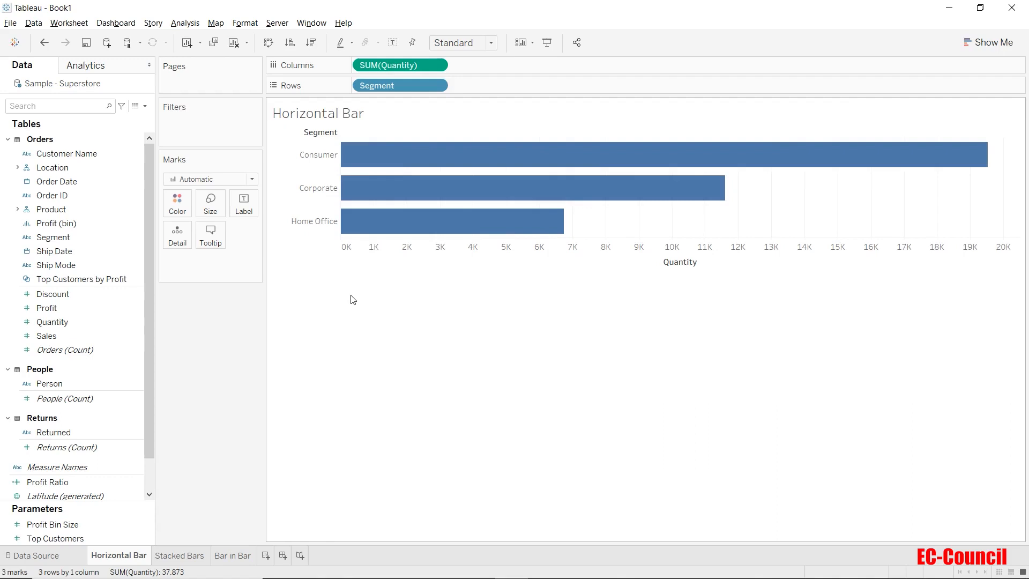
- Show the mark labels on the horizontal bars and colour the bars by Quantity
{"action": "left_click", "coordinate": [245, 213]}
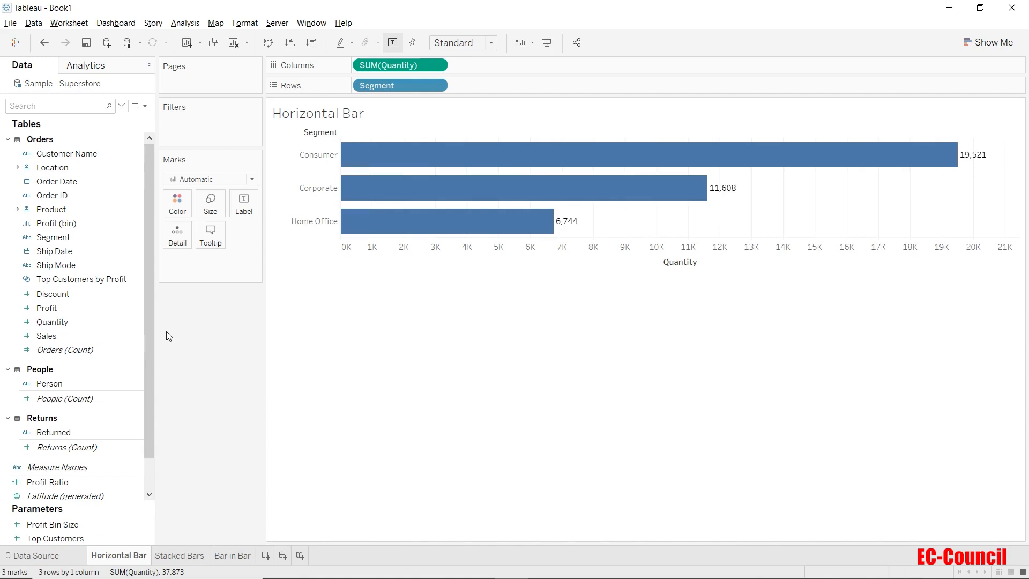
{"action": "left_click_drag", "start_coordinate": [97, 324], "coordinate": [177, 209]}
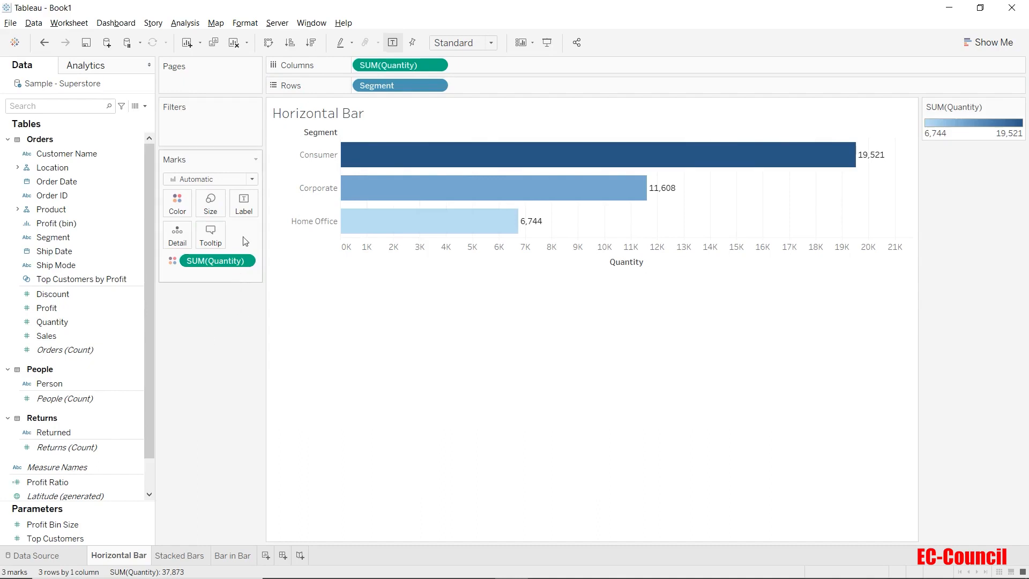
- Swap rows and columns to turn the bars vertical, and widen the columns until the Segment names fit
{"action": "left_click", "coordinate": [268, 43]}
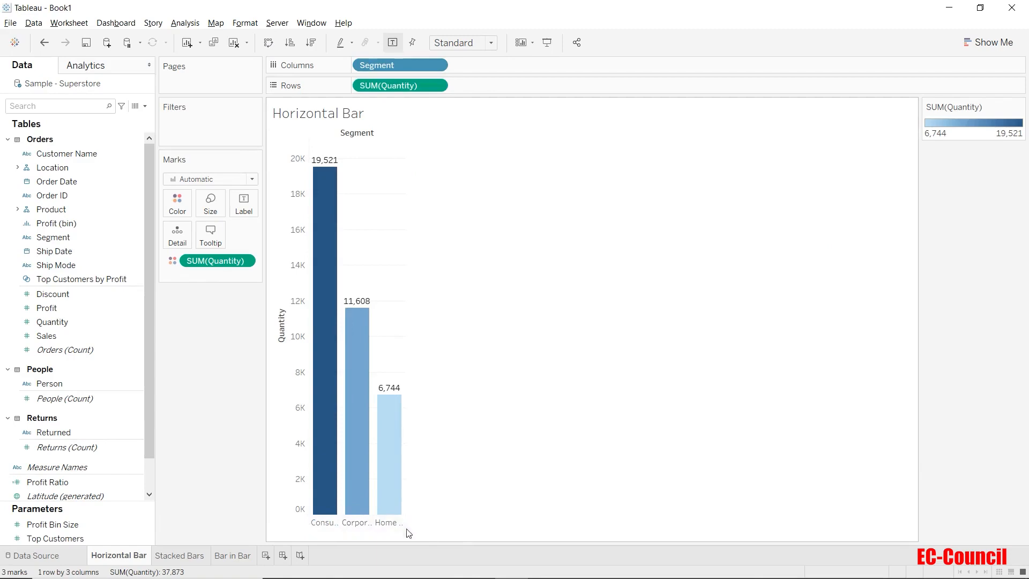
{"action": "left_click_drag", "start_coordinate": [404, 528], "coordinate": [489, 537]}
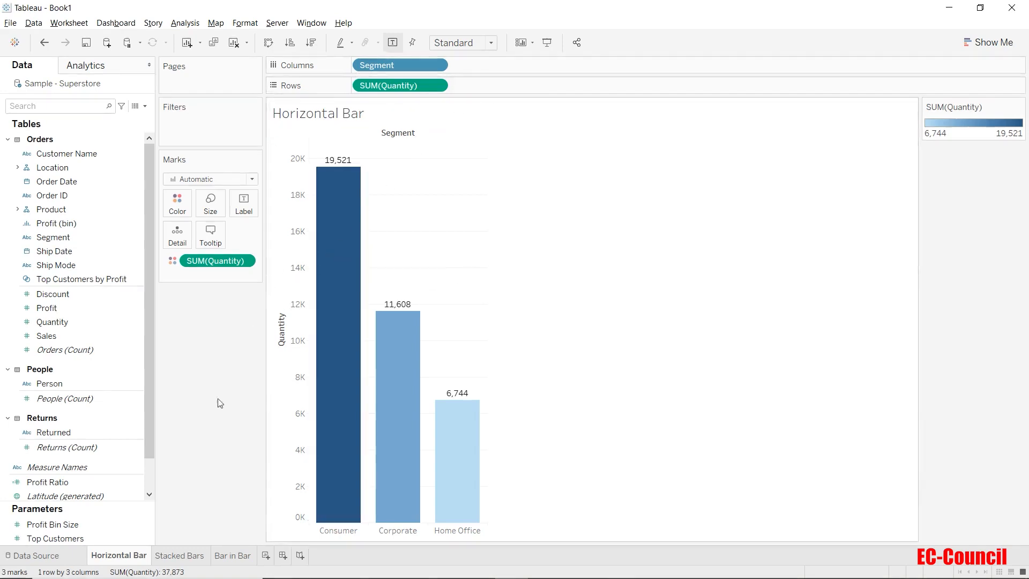
- Switch to the Stacked Bars worksheet
{"action": "mouse_move", "coordinate": [174, 549]}
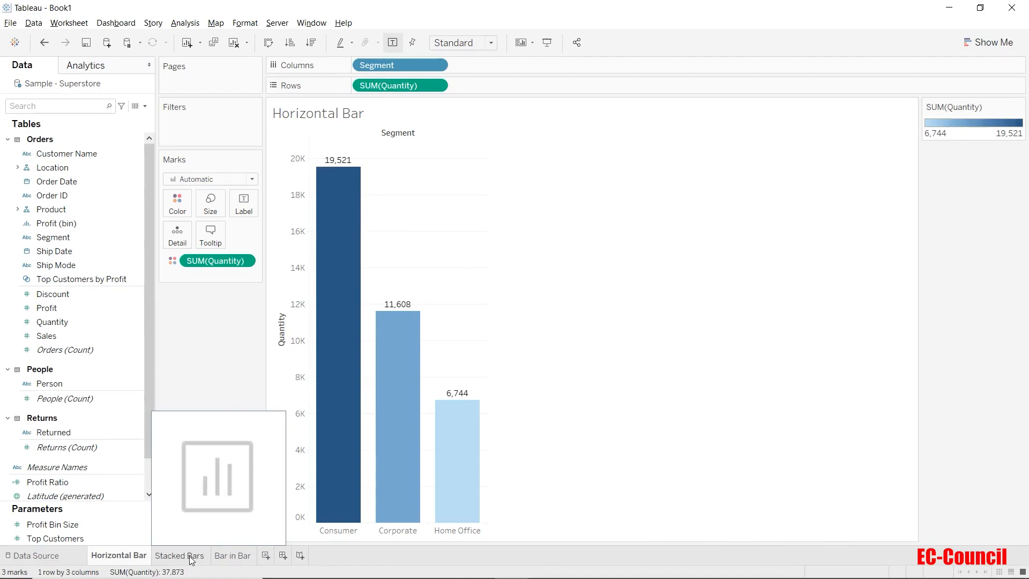
{"action": "left_click", "coordinate": [180, 556]}
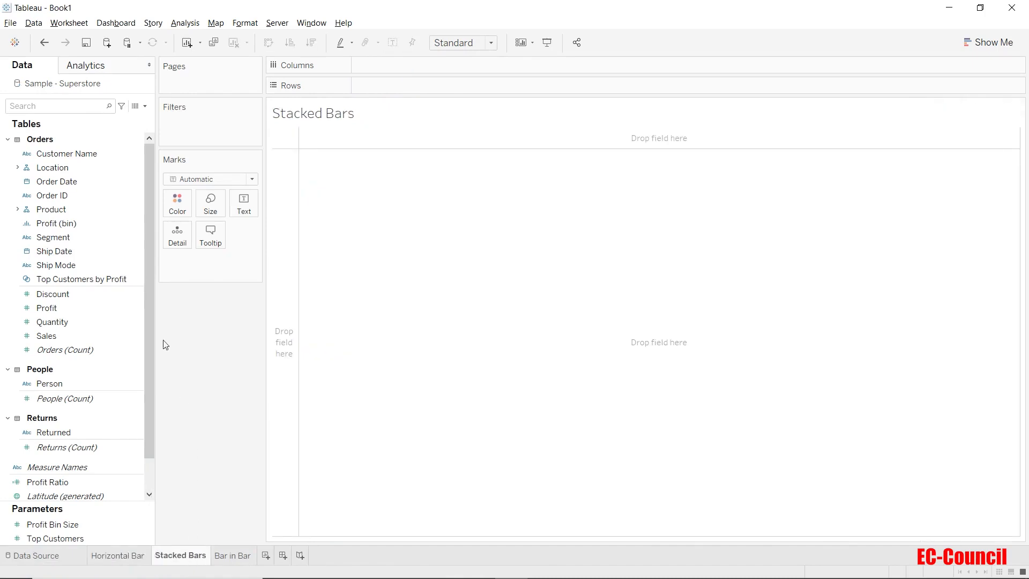
- Build a stacked bar of Sales by Segment with Show Me, and clear the sheet
{"action": "left_click", "coordinate": [90, 240]}
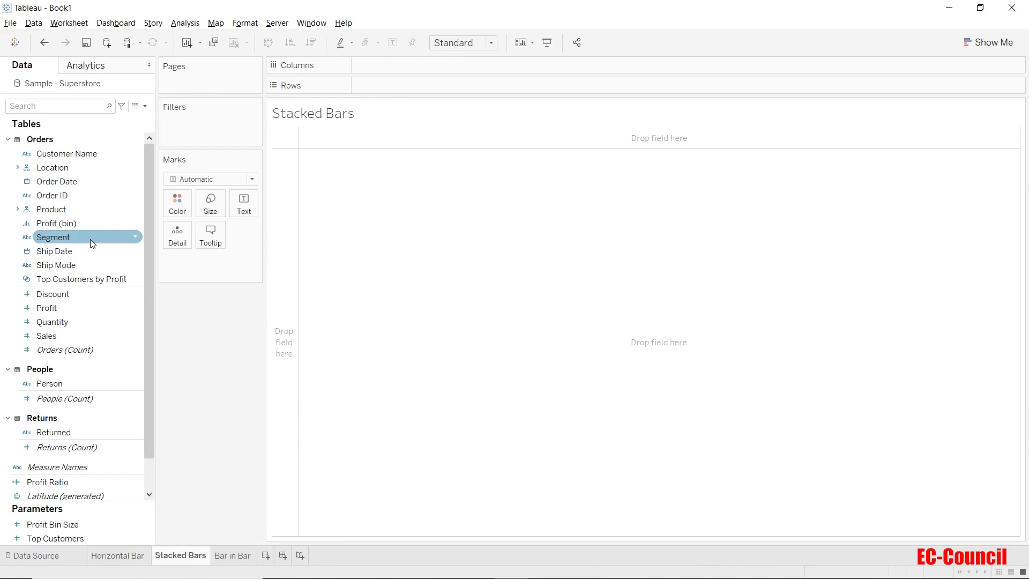
{"action": "left_click", "coordinate": [81, 336], "text": "ctrl"}
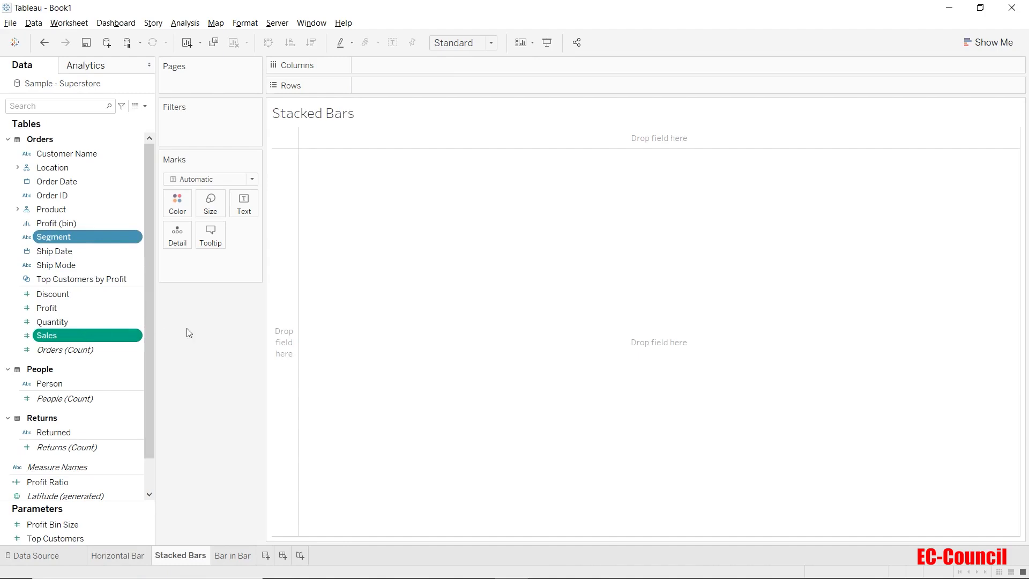
{"action": "left_click", "coordinate": [981, 47]}
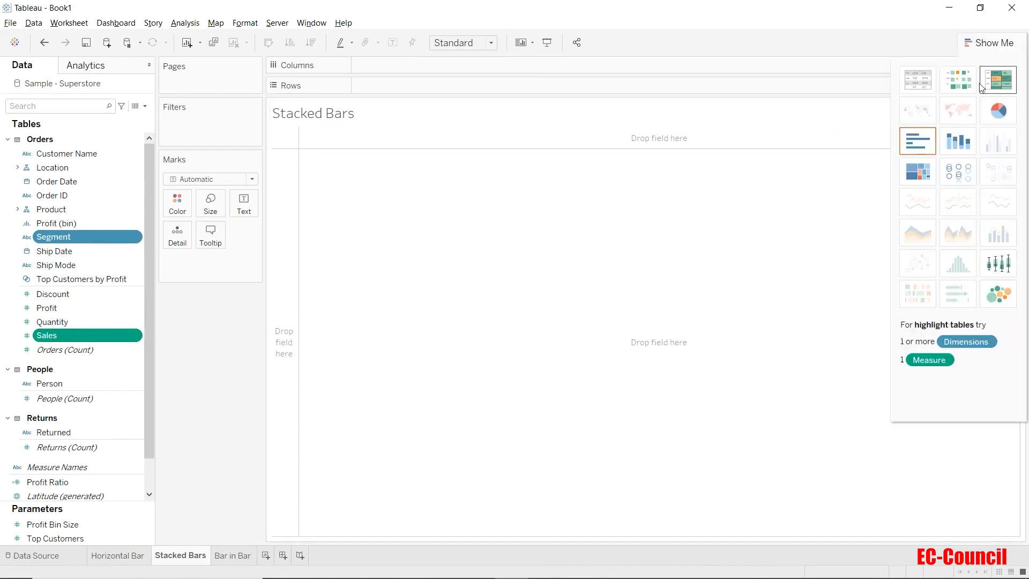
{"action": "left_click", "coordinate": [971, 145]}
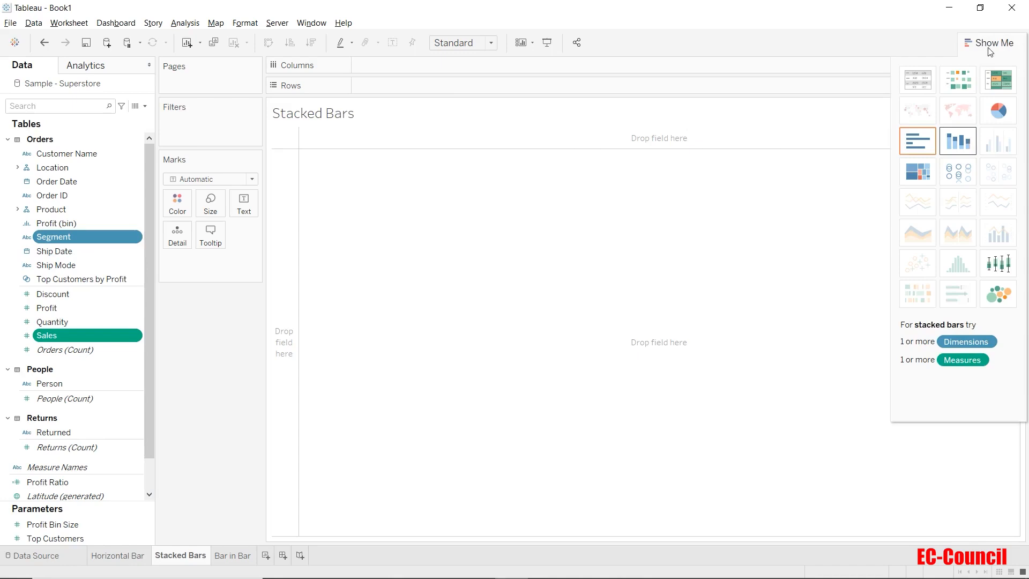
{"action": "left_click", "coordinate": [991, 43]}
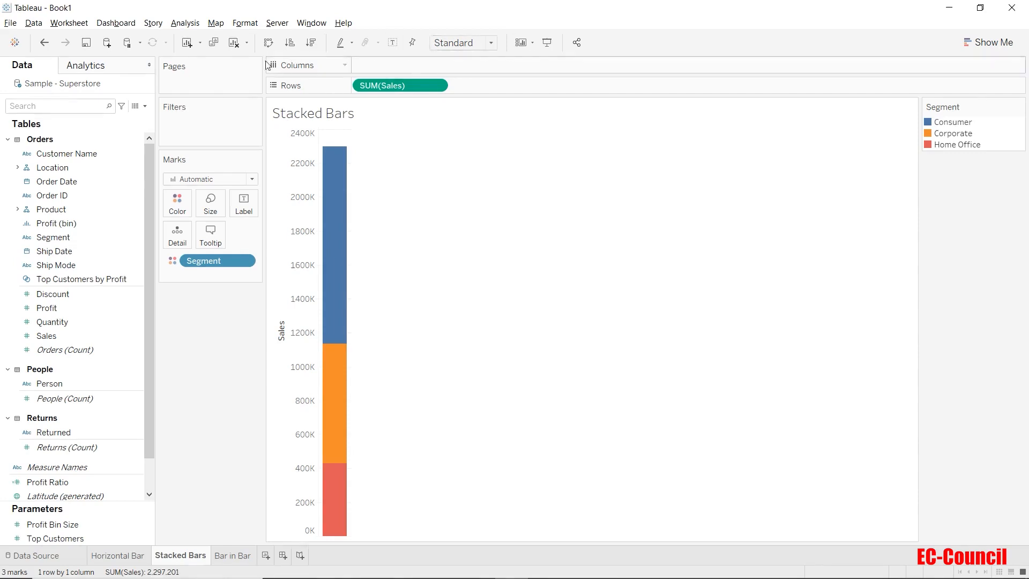
{"action": "left_click", "coordinate": [234, 43]}
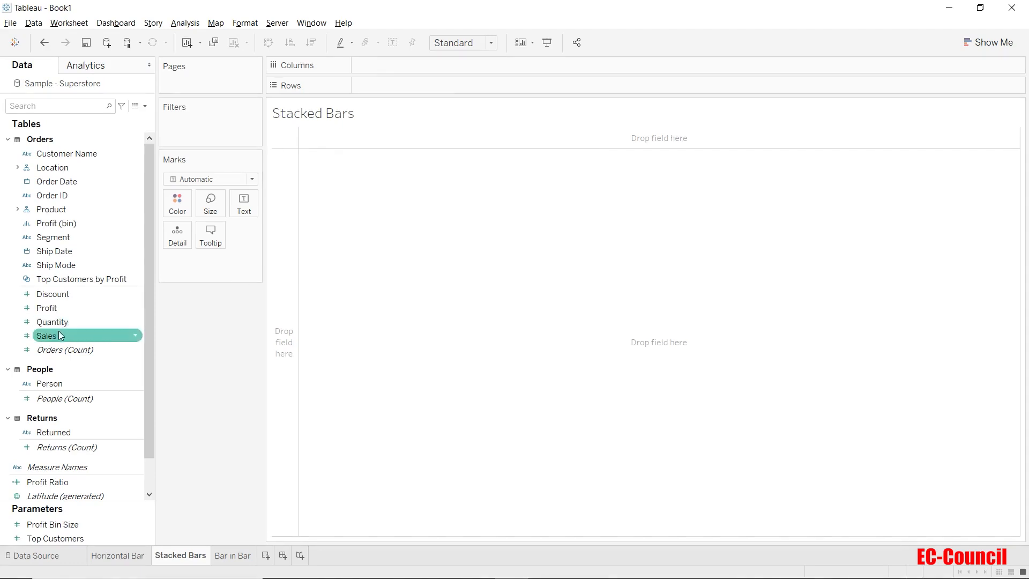
- Build the stacked bar manually with Sales on Rows and Segment on Color
{"action": "mouse_move", "coordinate": [60, 335]}
{"action": "left_mouse_down"}
{"action": "mouse_move", "coordinate": [275, 184]}
{"action": "mouse_move", "coordinate": [389, 84]}
{"action": "left_mouse_up"}
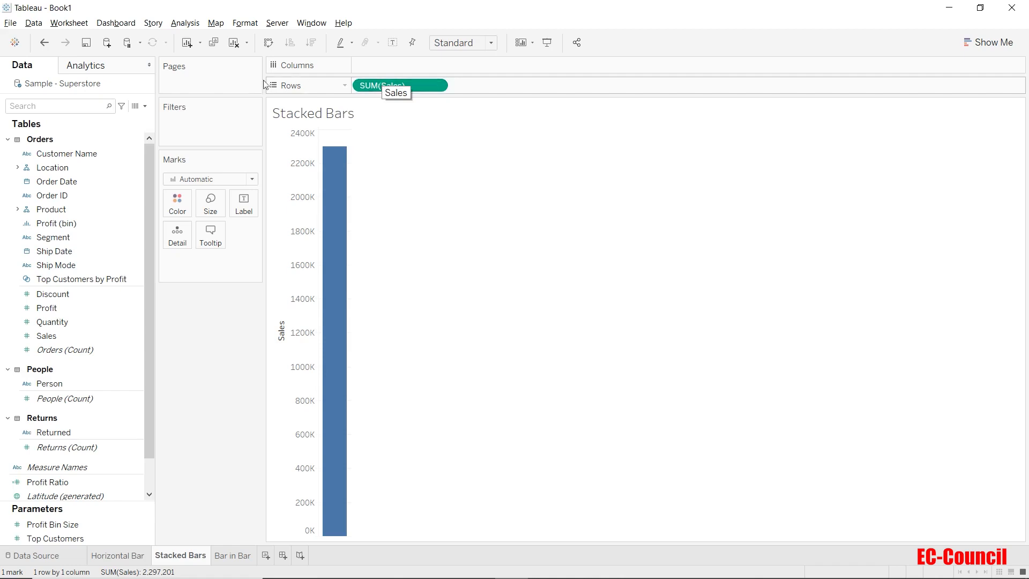
{"action": "left_click_drag", "start_coordinate": [56, 237], "coordinate": [177, 205]}
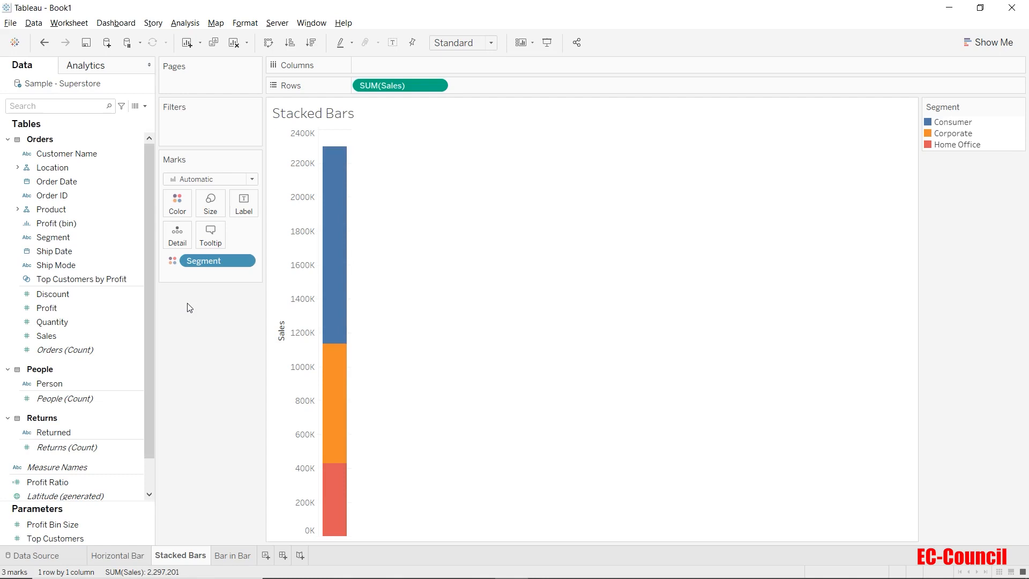
- Show the mark labels on the stacked bar and widen the bar until the labels fit inside
{"action": "left_click", "coordinate": [243, 204]}
{"action": "left_click", "coordinate": [270, 231]}
{"action": "left_click", "coordinate": [215, 337]}
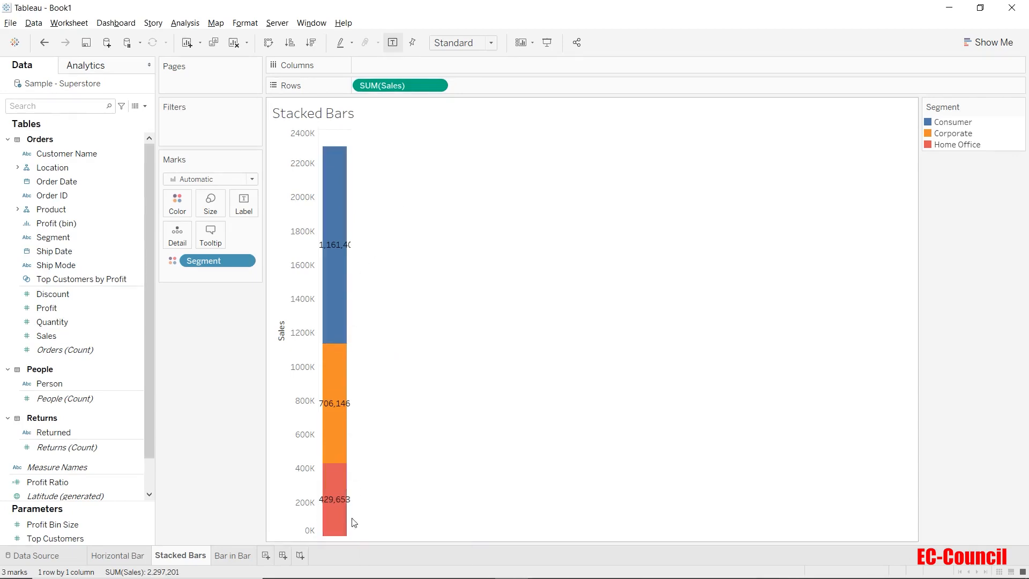
{"action": "left_click_drag", "start_coordinate": [353, 523], "coordinate": [395, 515]}
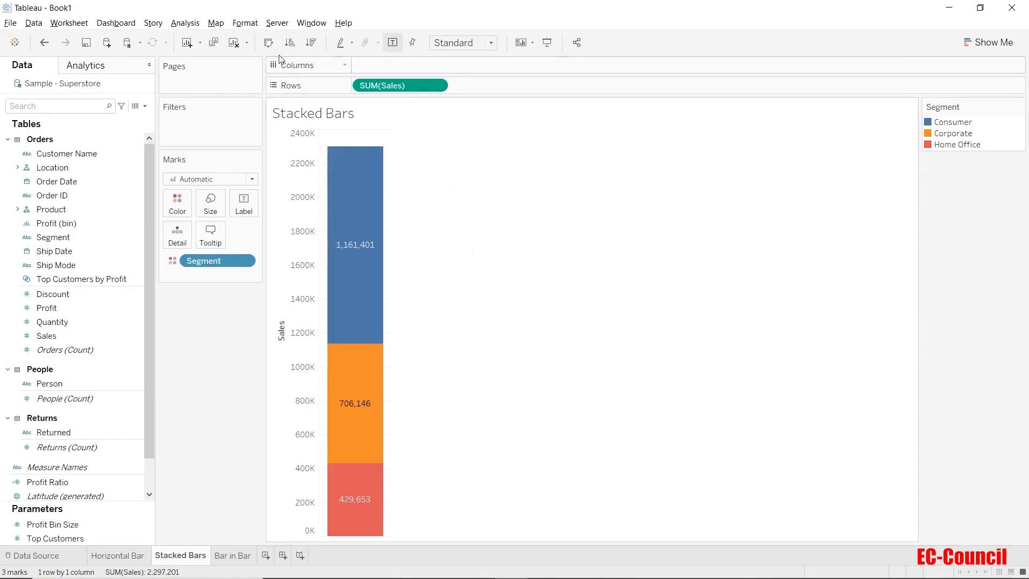
- Swap rows and columns to make the stacked bar horizontal, and increase its height until the labels show
{"action": "left_click", "coordinate": [271, 43]}
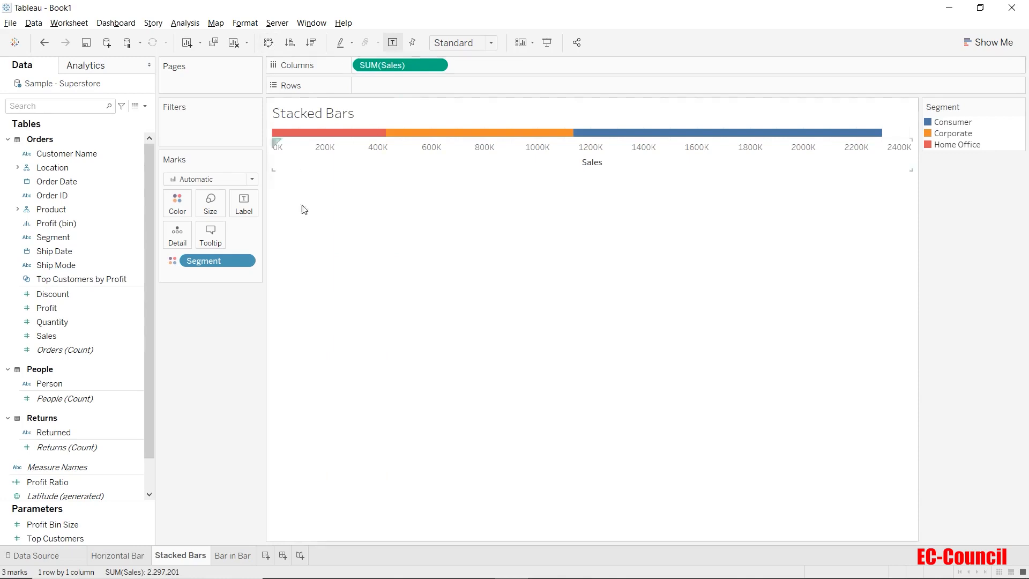
{"action": "left_click_drag", "start_coordinate": [306, 148], "coordinate": [307, 167]}
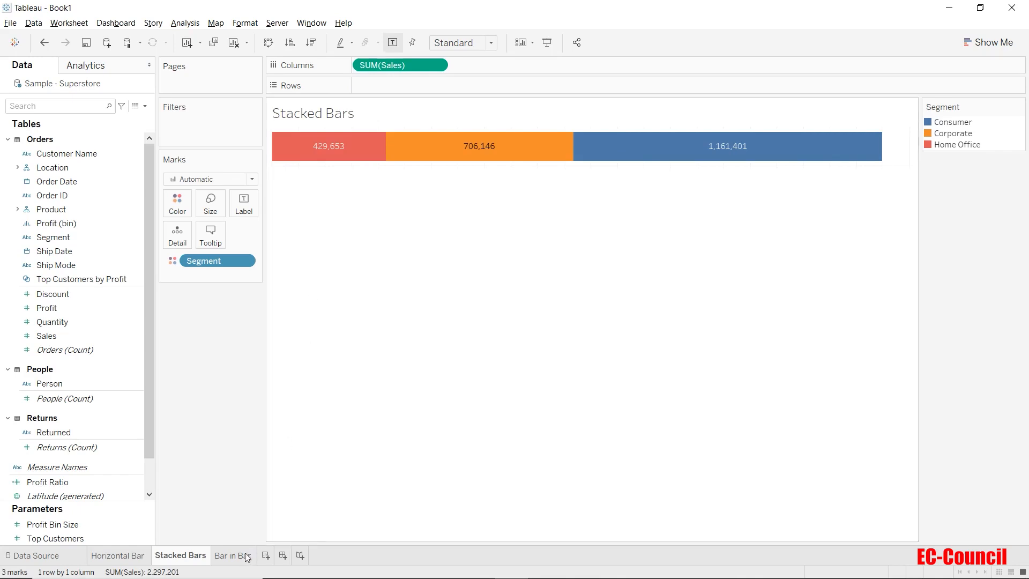
- On the Bar in Bar worksheet, plot Sales on Rows by Ship Mode on Columns, and widen the bars
{"action": "mouse_move", "coordinate": [242, 560]}
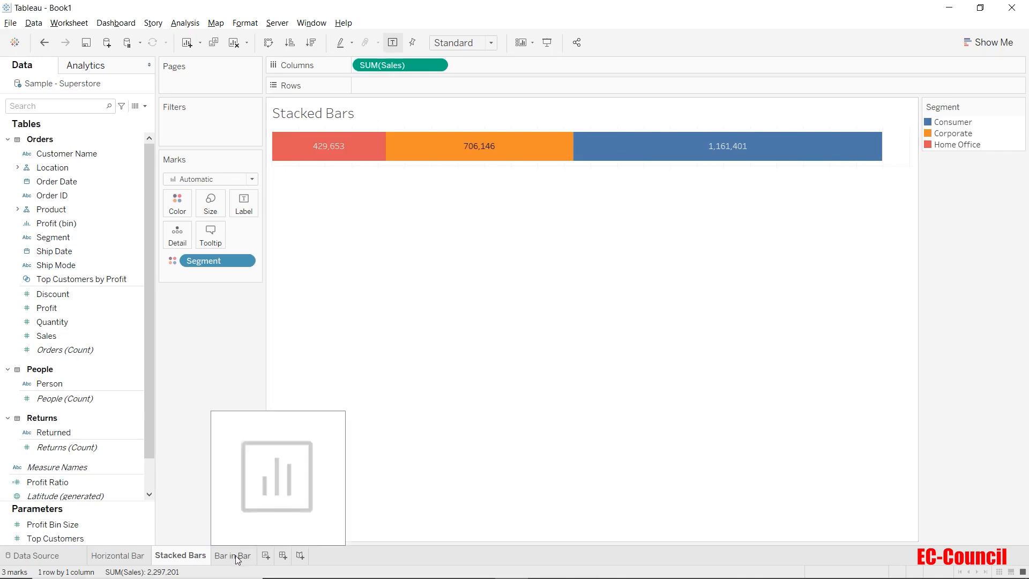
{"action": "left_click", "coordinate": [238, 561]}
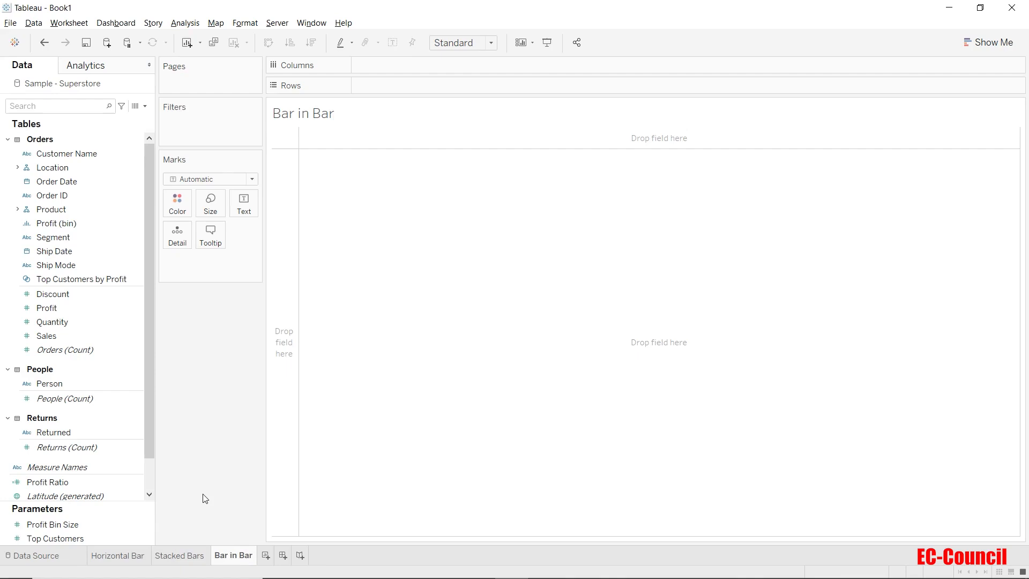
{"action": "left_click", "coordinate": [66, 337]}
{"action": "left_click_drag", "start_coordinate": [57, 336], "coordinate": [412, 89]}
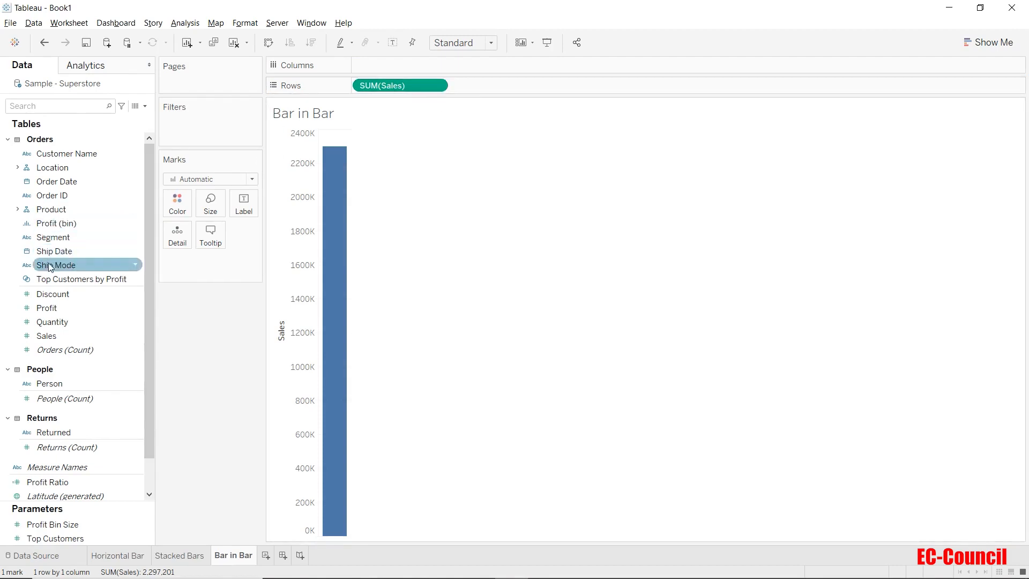
{"action": "left_click_drag", "start_coordinate": [49, 262], "coordinate": [368, 64]}
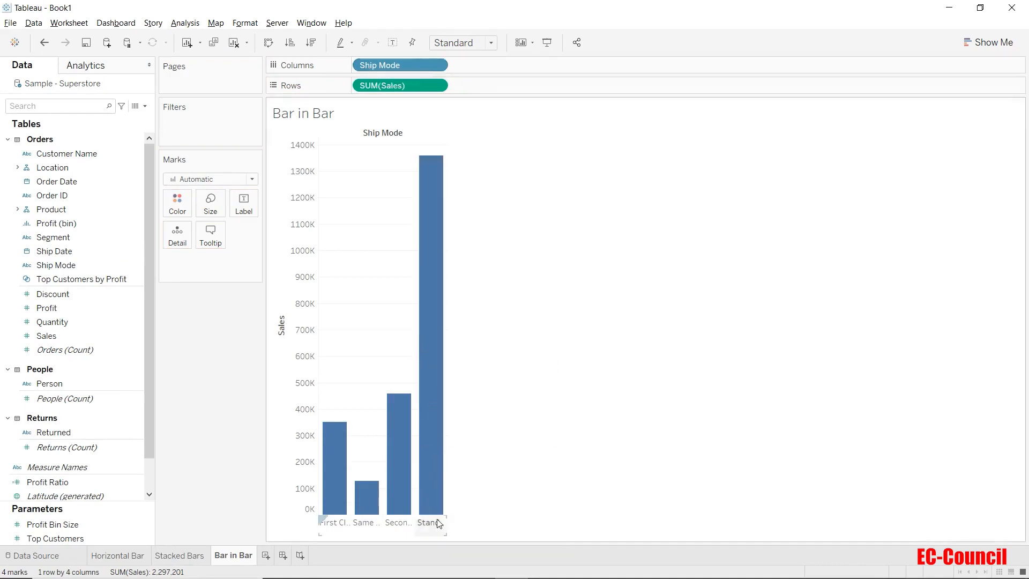
{"action": "left_click_drag", "start_coordinate": [446, 523], "coordinate": [597, 523]}
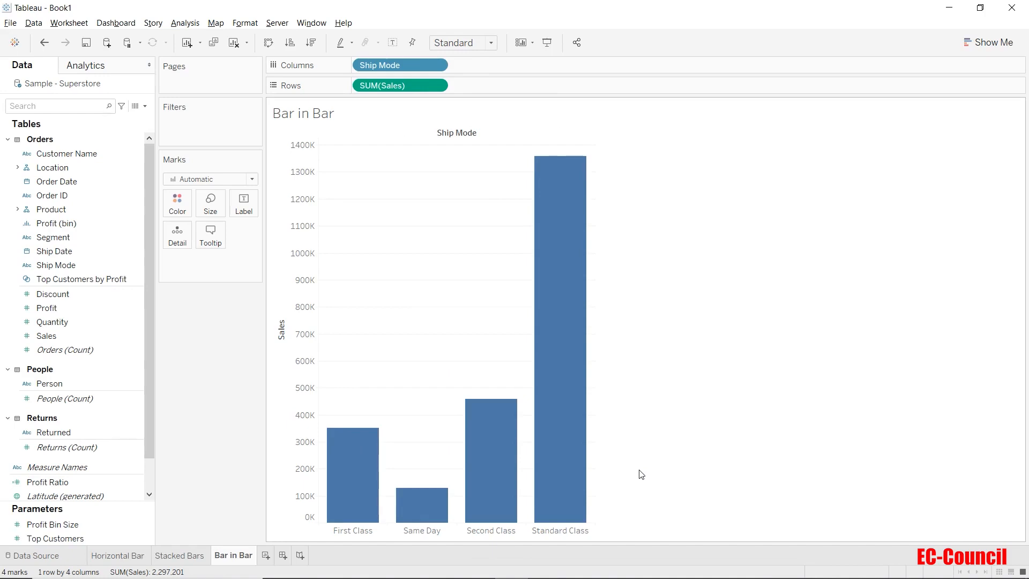
- Add Profit to Rows beside Sales and set it as a dual axis
{"action": "left_click_drag", "start_coordinate": [47, 308], "coordinate": [507, 87]}
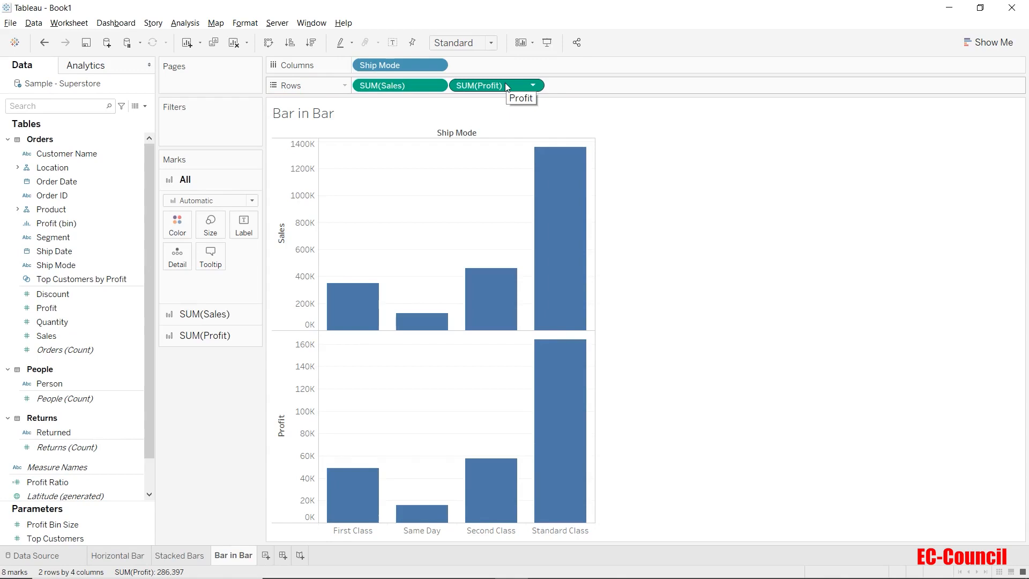
{"action": "left_click", "coordinate": [505, 84]}
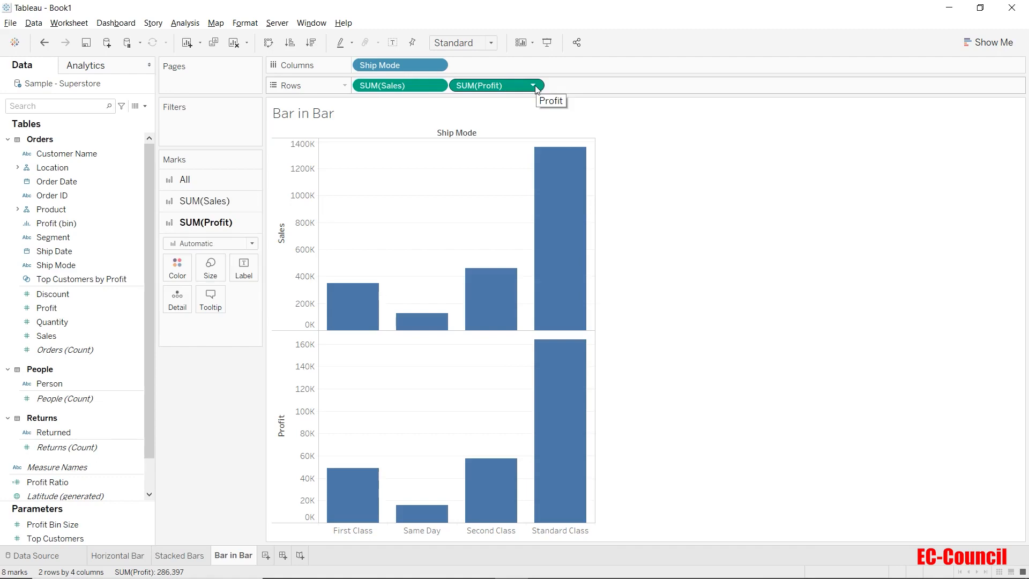
{"action": "left_click", "coordinate": [534, 87]}
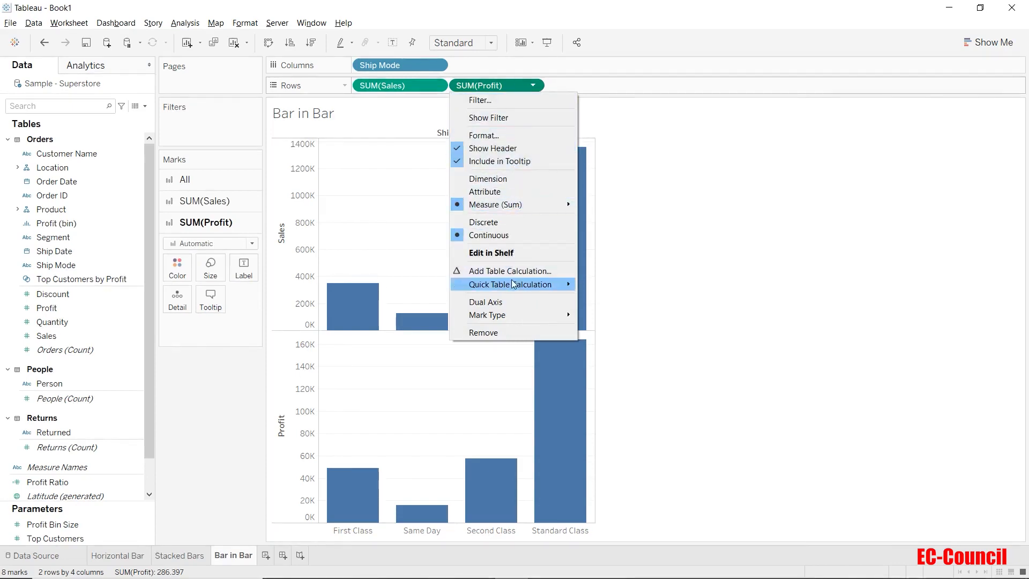
{"action": "left_click", "coordinate": [512, 303]}
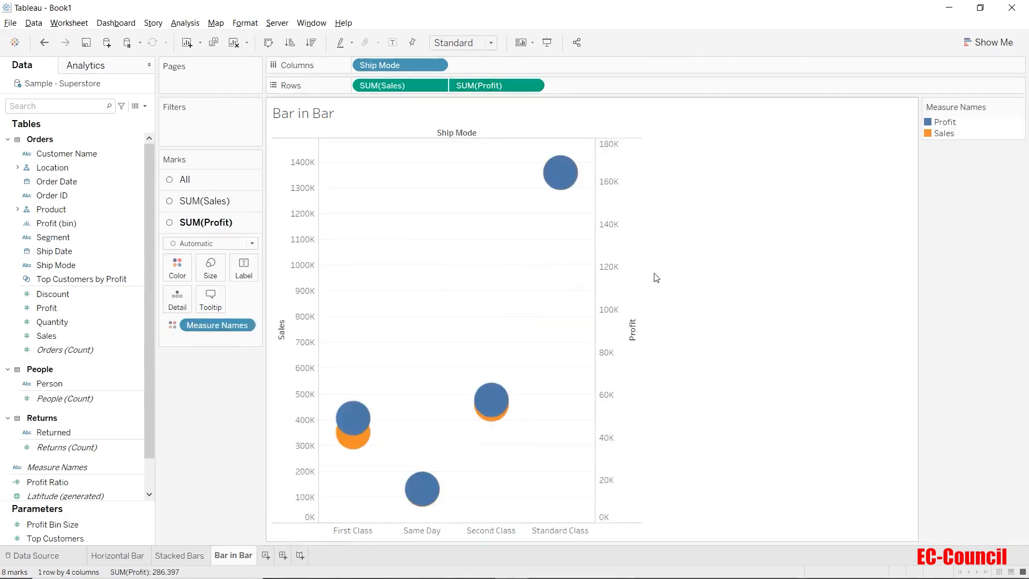
- Change the mark type of both the Sales and Profit measures to Bar
{"action": "left_click", "coordinate": [206, 182]}
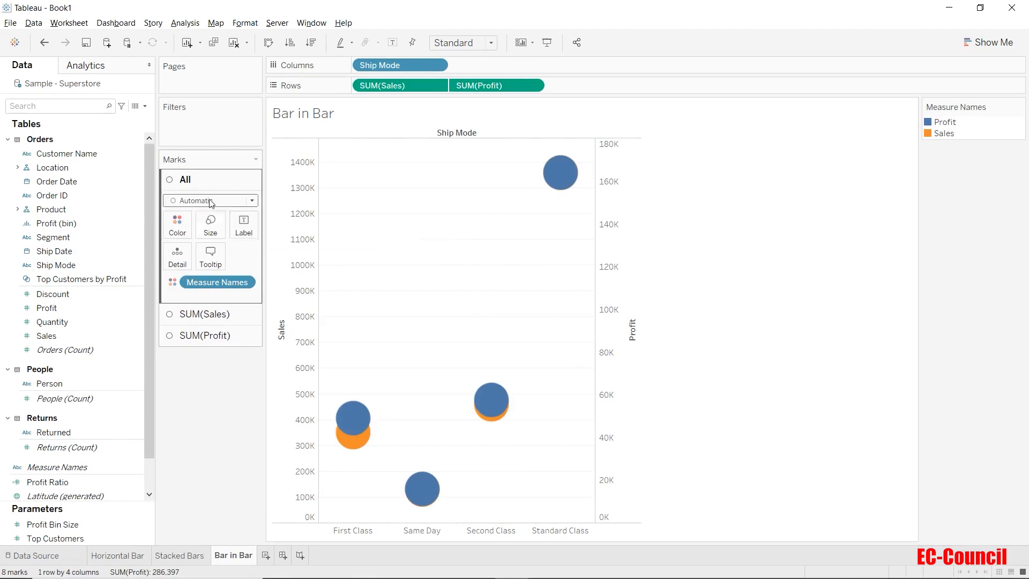
{"action": "left_click", "coordinate": [210, 202]}
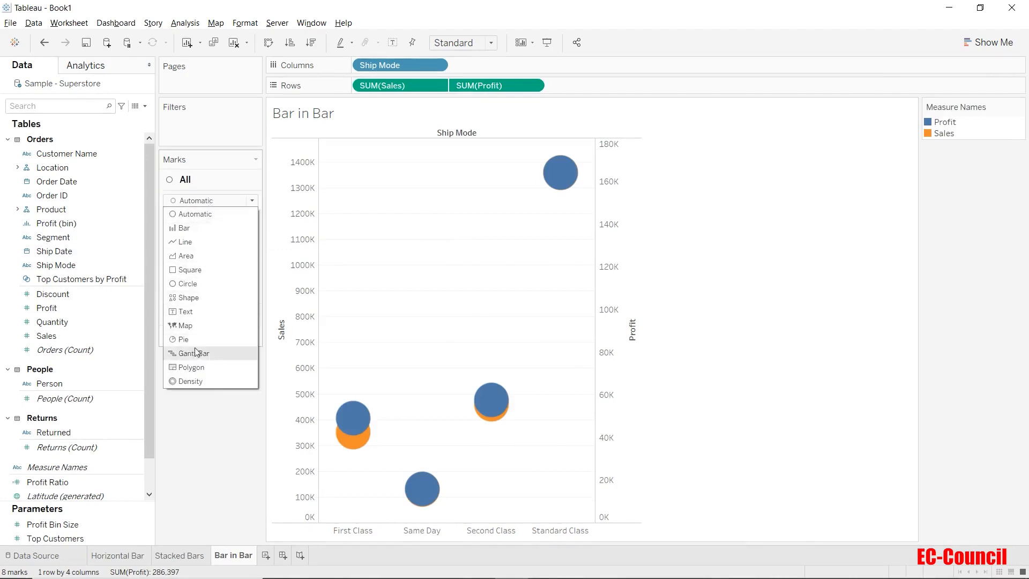
{"action": "left_click", "coordinate": [182, 228]}
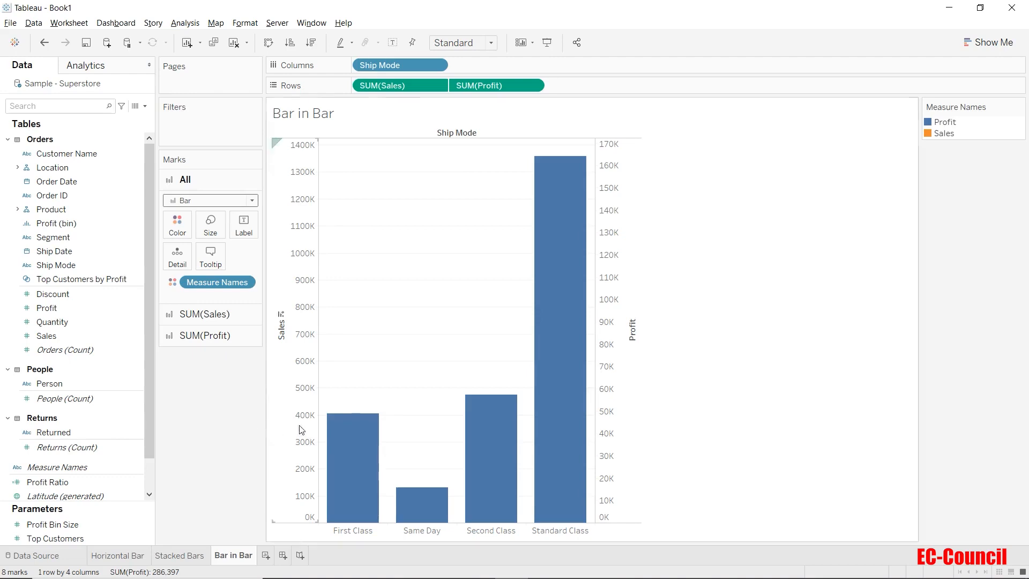
- Synchronize the Profit axis with the Sales axis and hide the Profit axis header
{"action": "left_click", "coordinate": [620, 414]}
{"action": "right_click", "coordinate": [620, 414]}
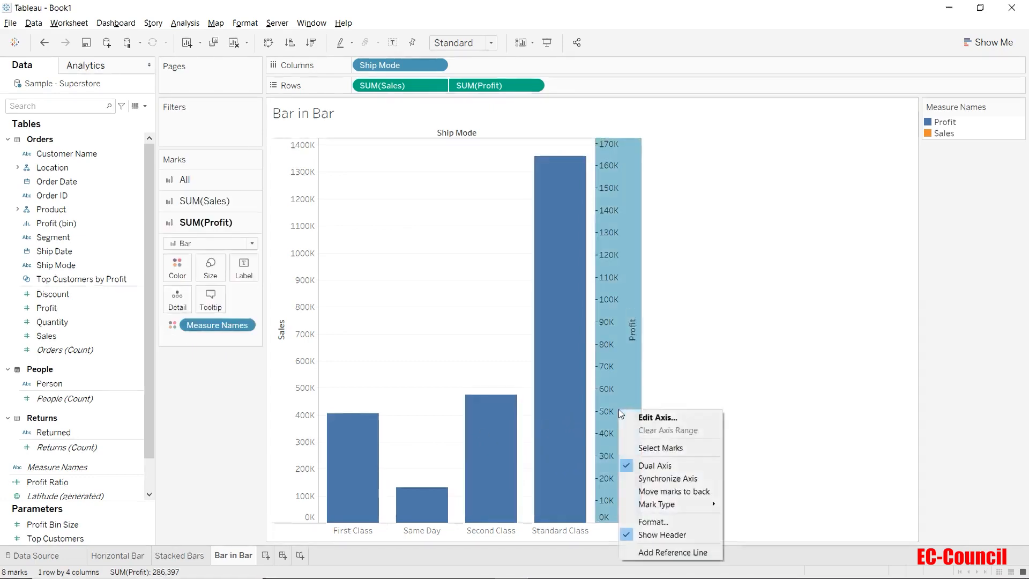
{"action": "left_click", "coordinate": [654, 479]}
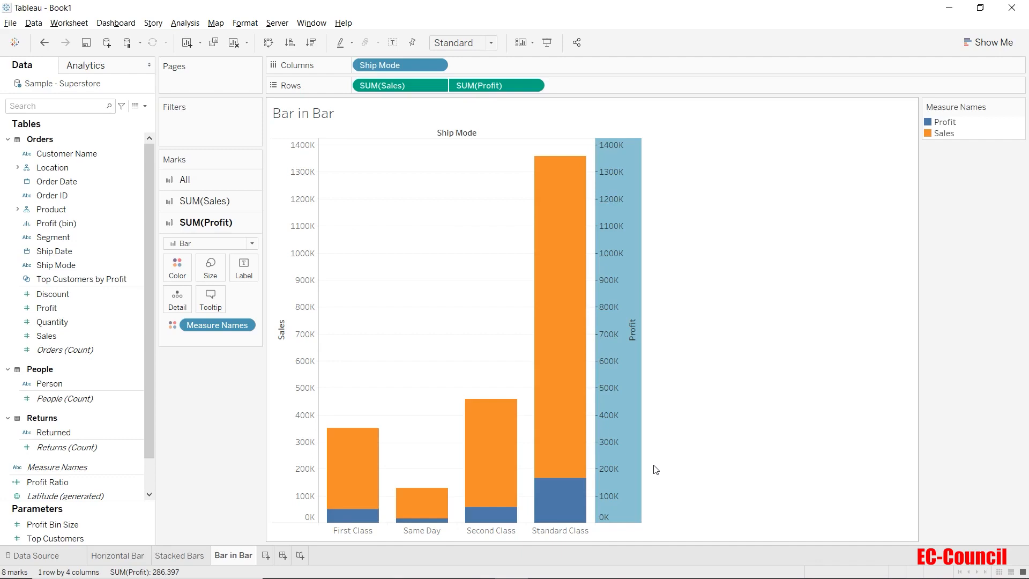
{"action": "right_click", "coordinate": [621, 389]}
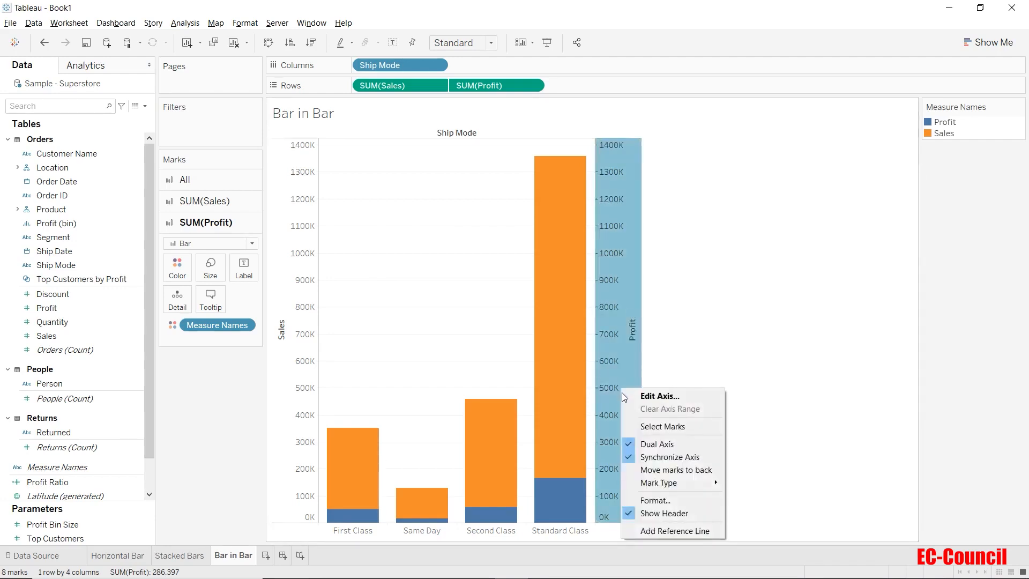
{"action": "left_click", "coordinate": [649, 515]}
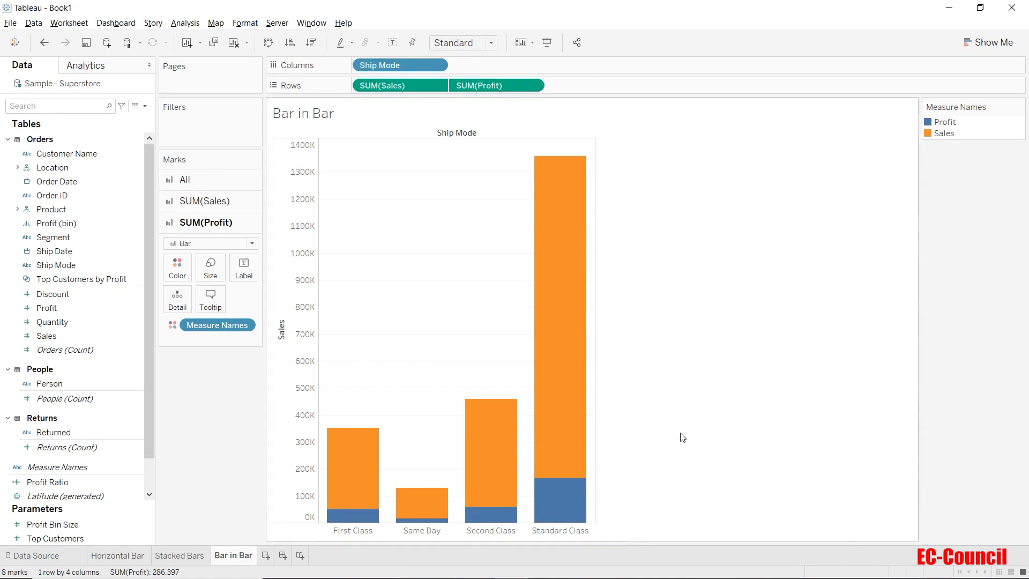
- Retitle the Sales axis as Amount
{"action": "right_click", "coordinate": [288, 353]}
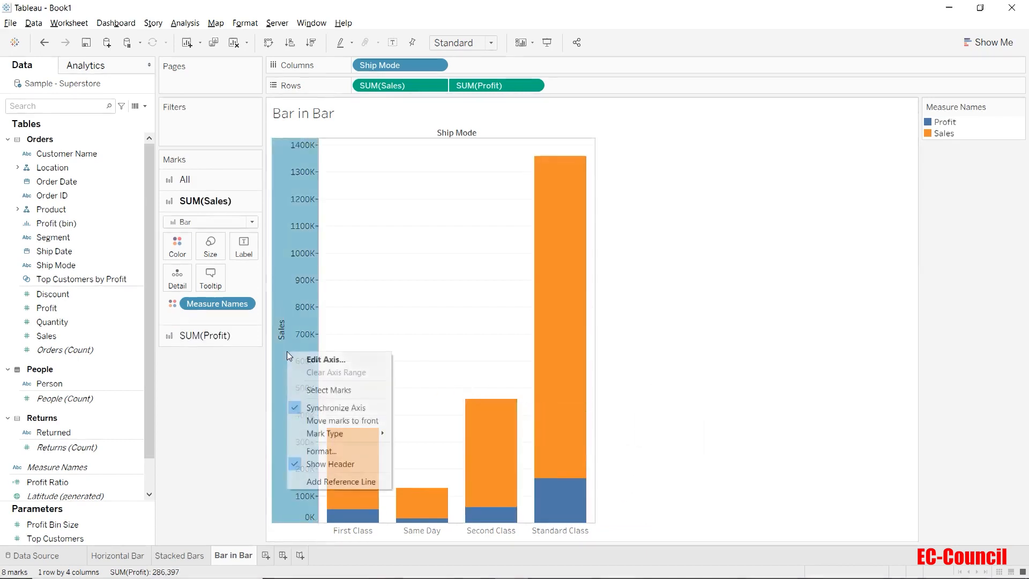
{"action": "left_click", "coordinate": [308, 359]}
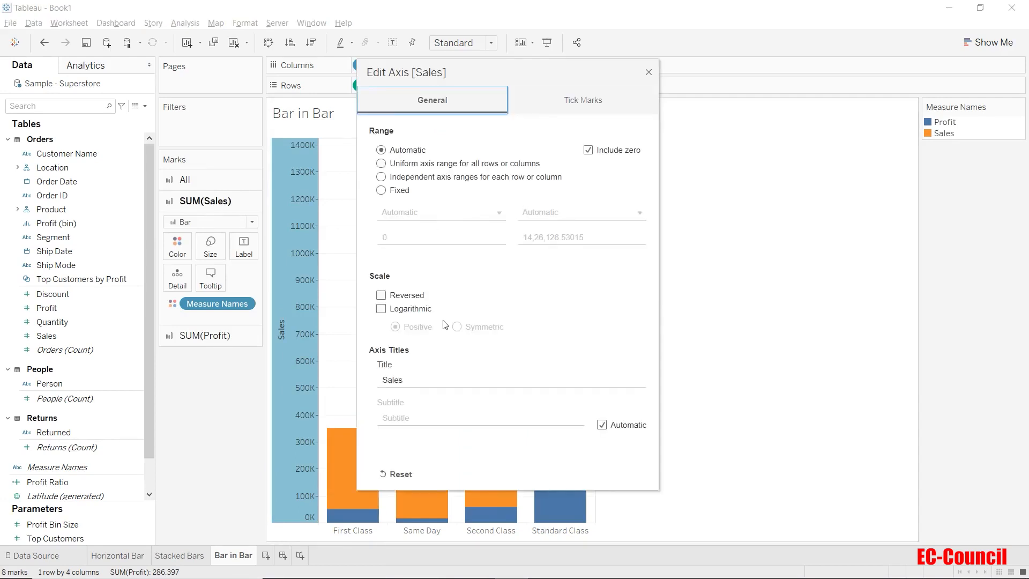
{"action": "double_click", "coordinate": [432, 379]}
{"action": "type", "text": "Amount"}
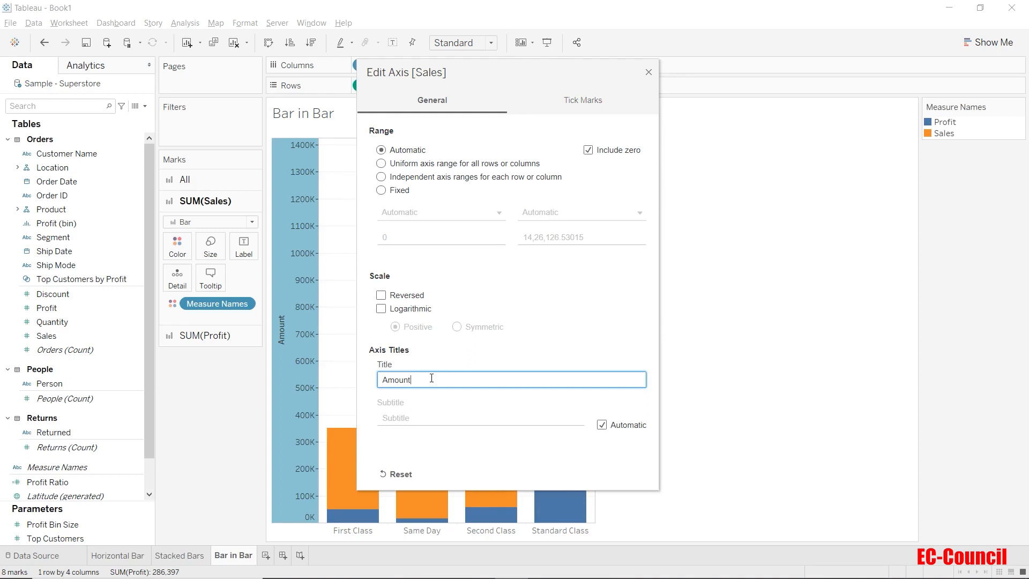
{"action": "left_click", "coordinate": [648, 72]}
{"action": "left_click", "coordinate": [697, 273]}
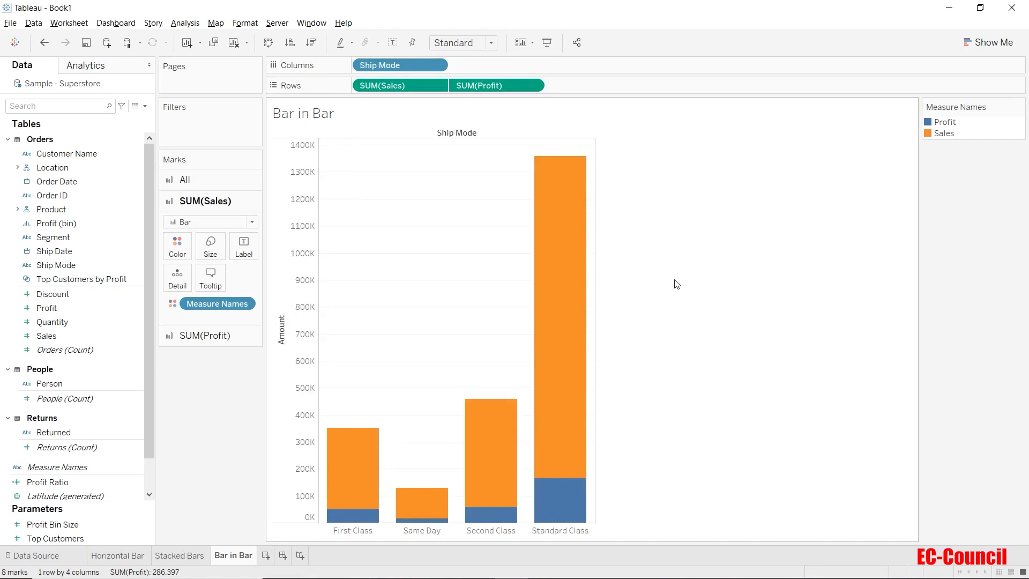
- Narrow the Profit bars so they sit inside the wider Sales bars
{"action": "left_click", "coordinate": [205, 333]}
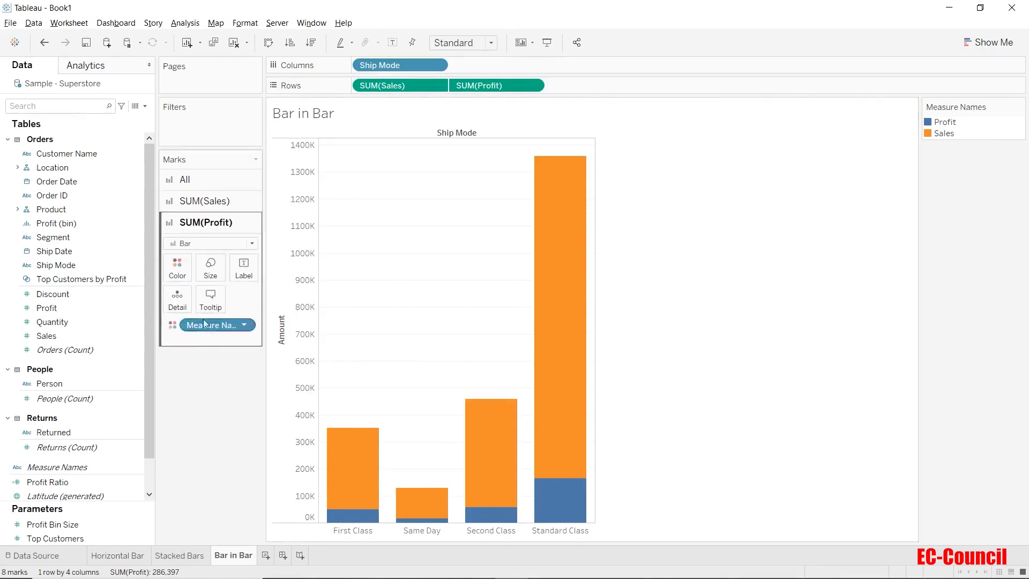
{"action": "left_click", "coordinate": [211, 265]}
{"action": "left_click_drag", "start_coordinate": [271, 298], "coordinate": [253, 302]}
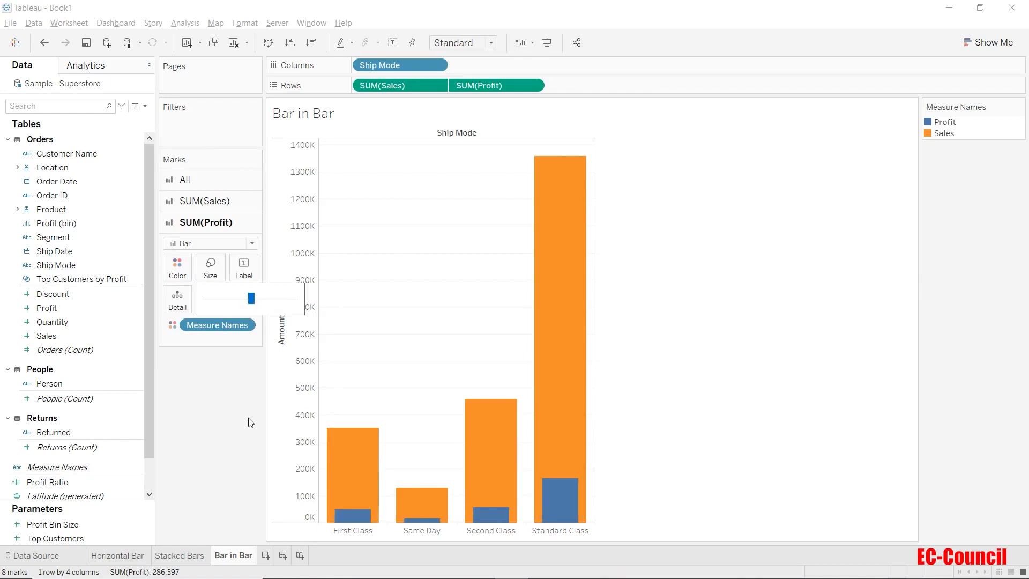
{"action": "left_click", "coordinate": [230, 379]}
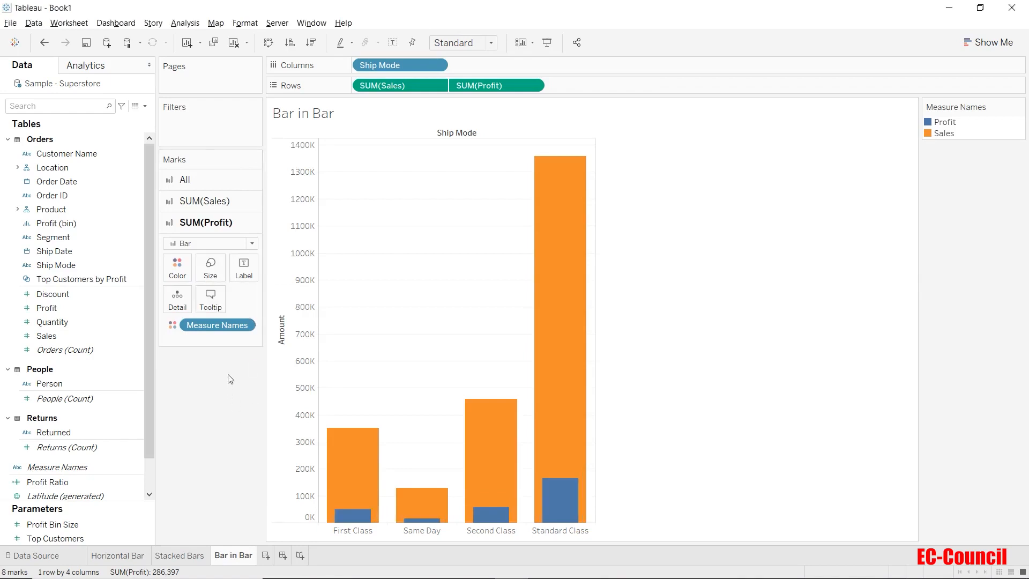